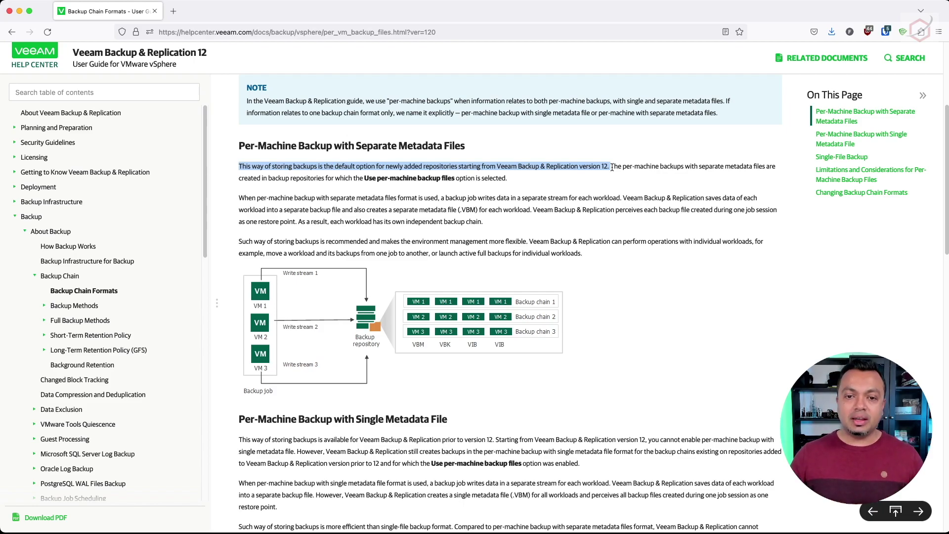
left_click_drag(608, 167, 616, 179)
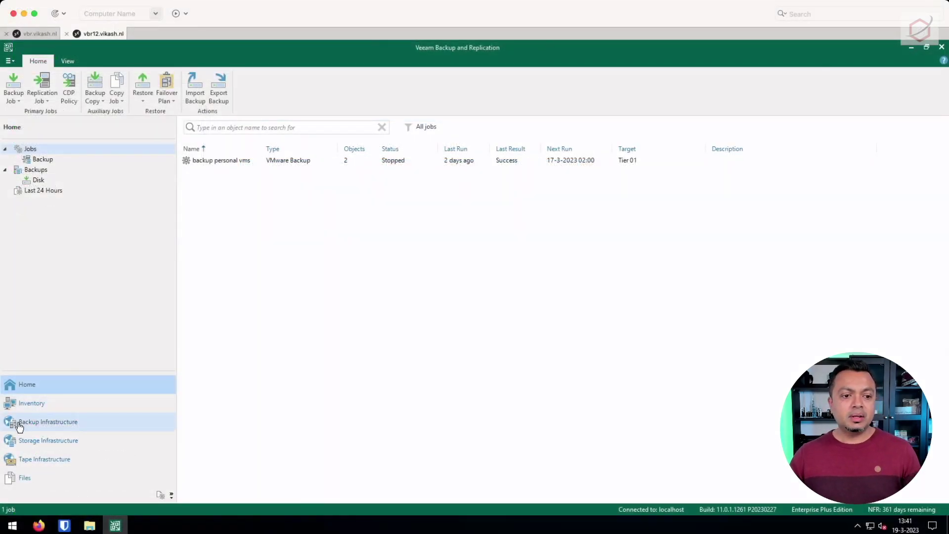
In Backup Infrastructure, inspect the repository settings of the Tier 01 backup repository.
left_click(55, 421)
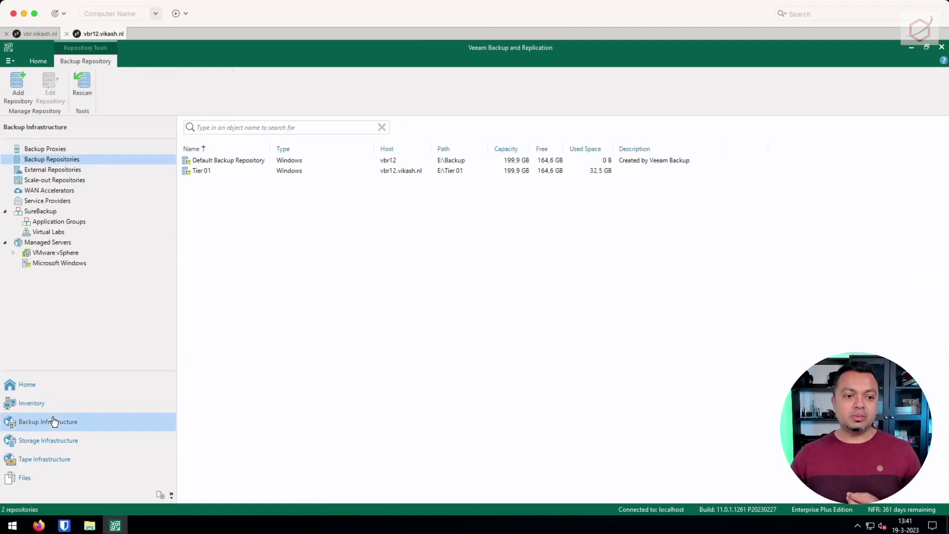
left_click(195, 173)
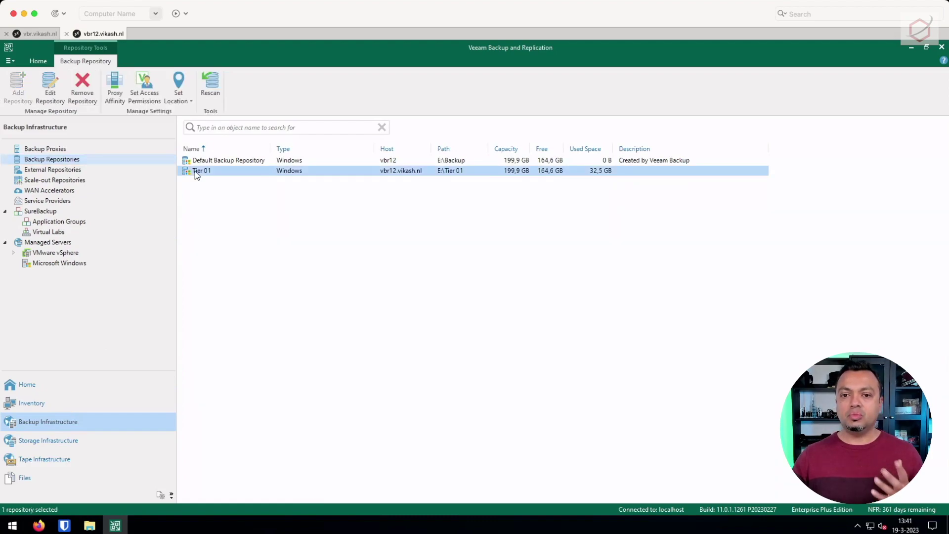
right_click(194, 171)
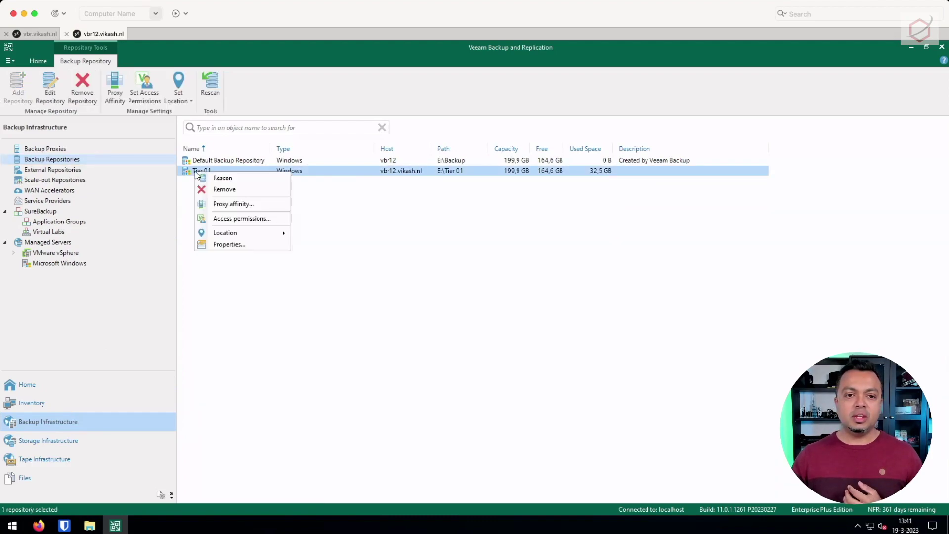
left_click(239, 243)
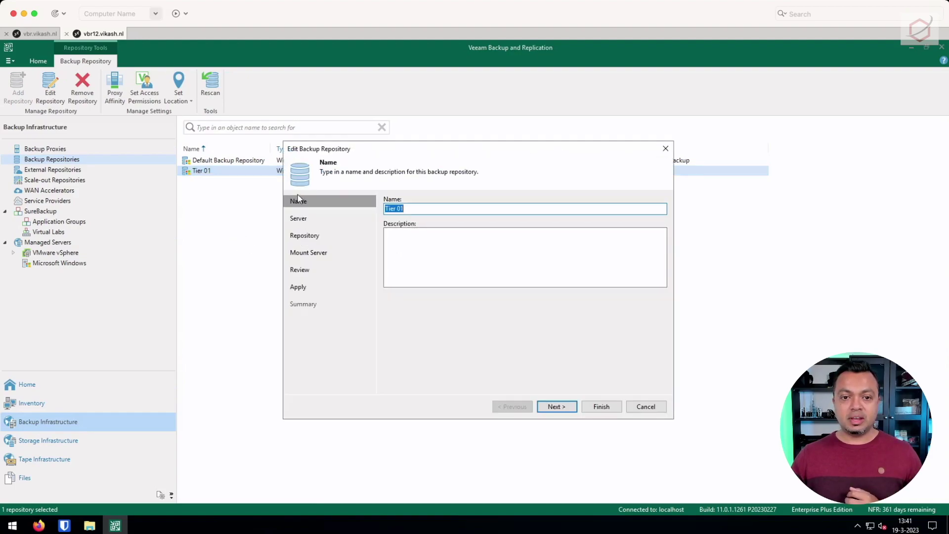
left_click(303, 236)
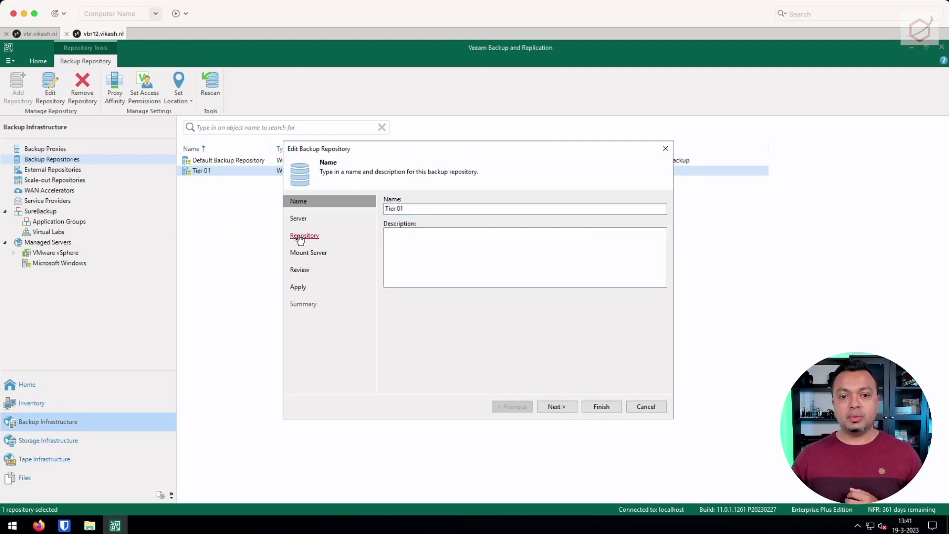
left_click(645, 381)
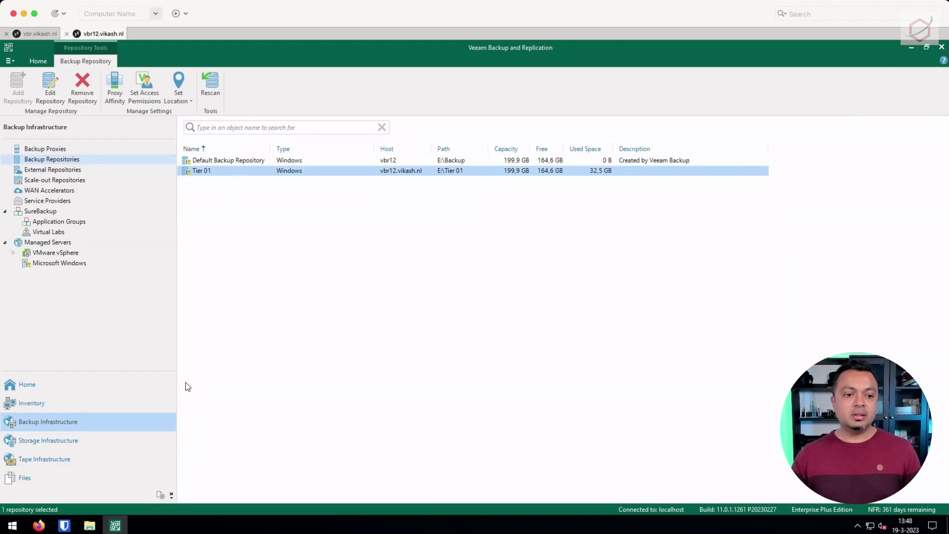
Review the last run of the "backup personal vms" job and its backups stored on disk.
left_click(80, 391)
left_click(68, 164)
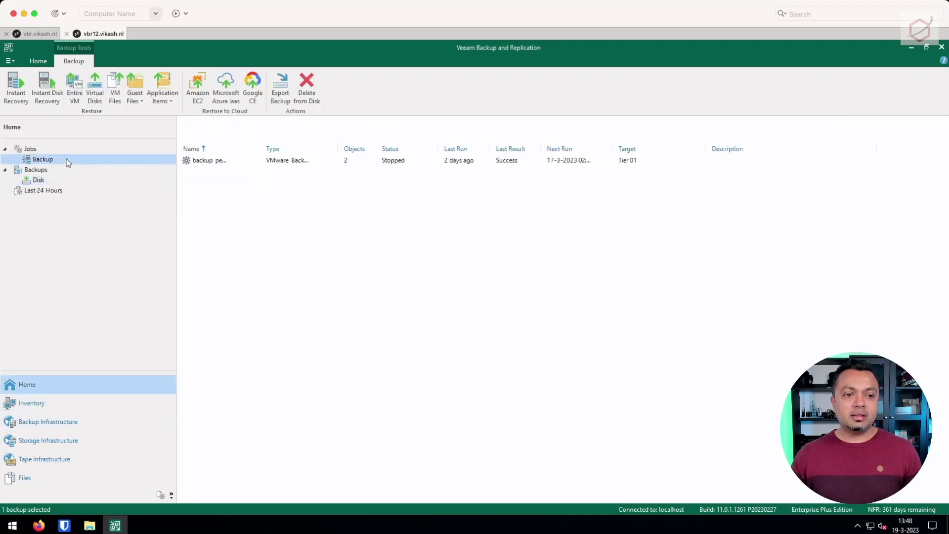
left_click(233, 164)
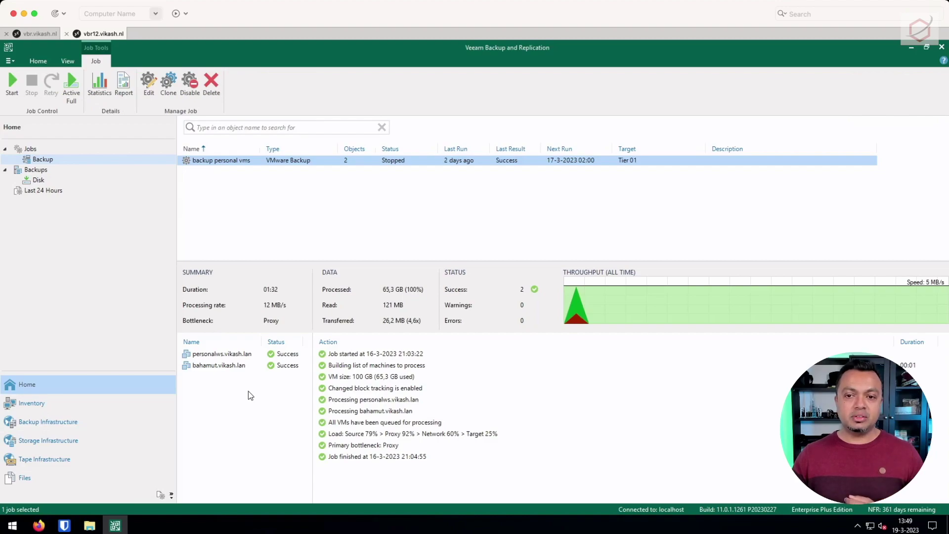
left_click(38, 180)
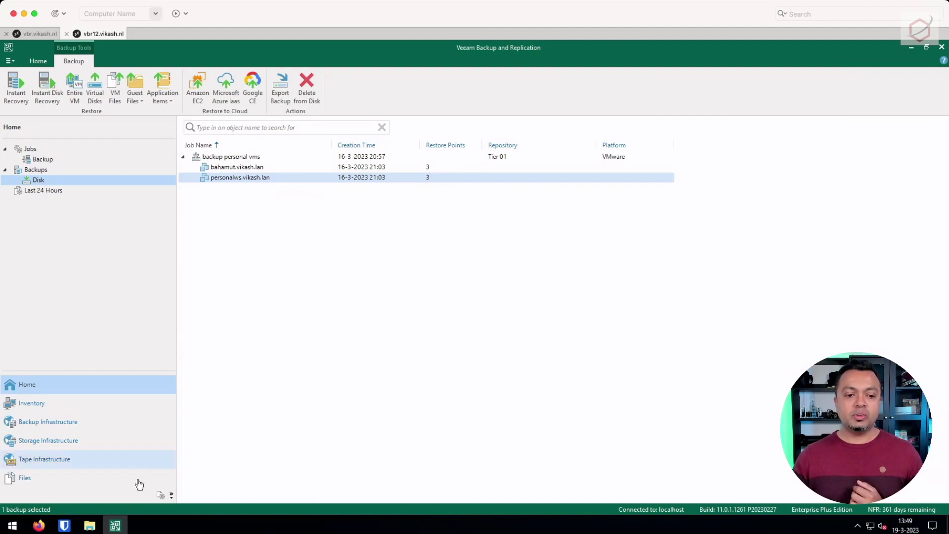
Switch to File Explorer and examine the backup and metadata files in the "backup personal vms" folder, including backup personal vms.vbm.
left_click(89, 525)
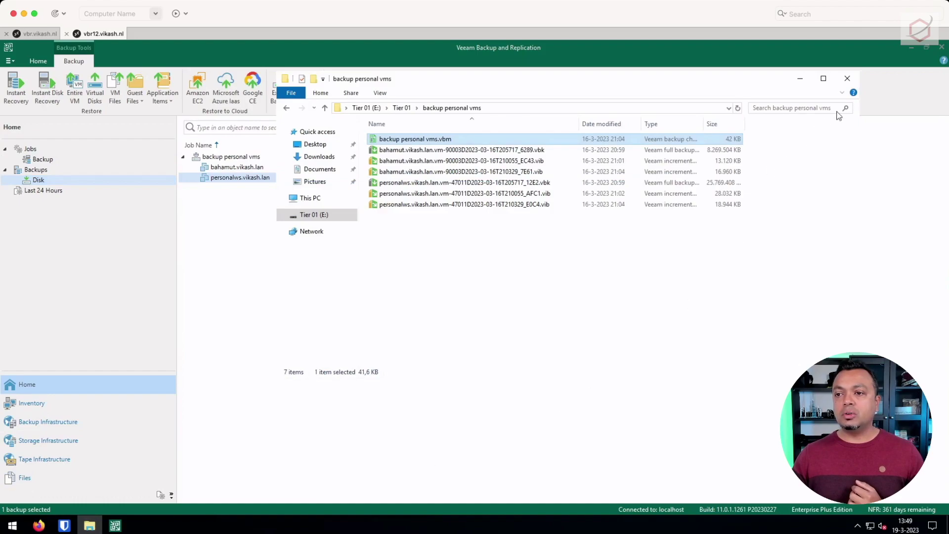
left_click(915, 45)
left_click(521, 297)
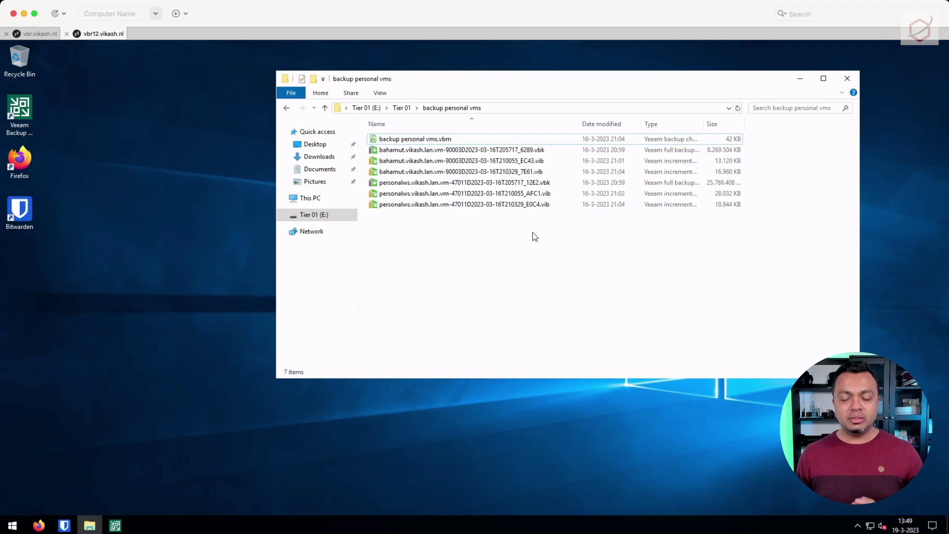
left_click(429, 141)
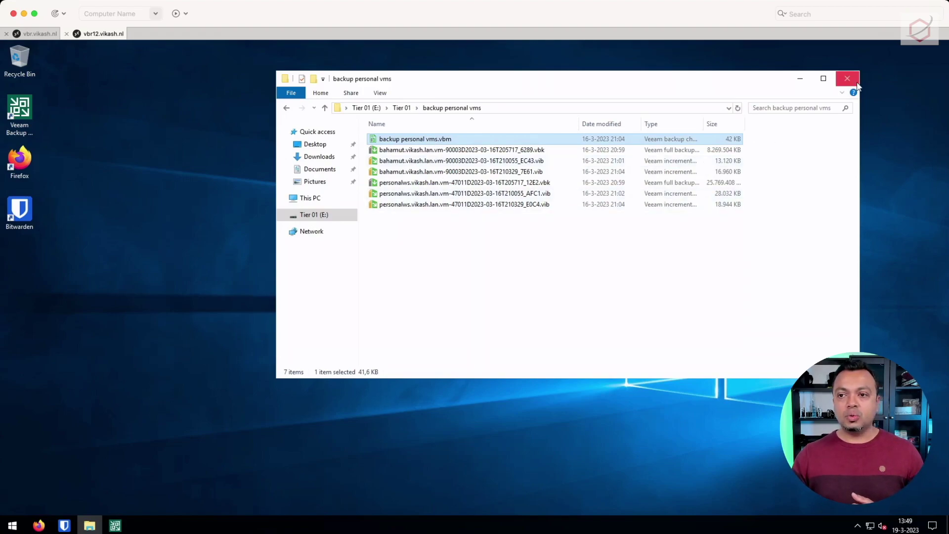
left_click(800, 79)
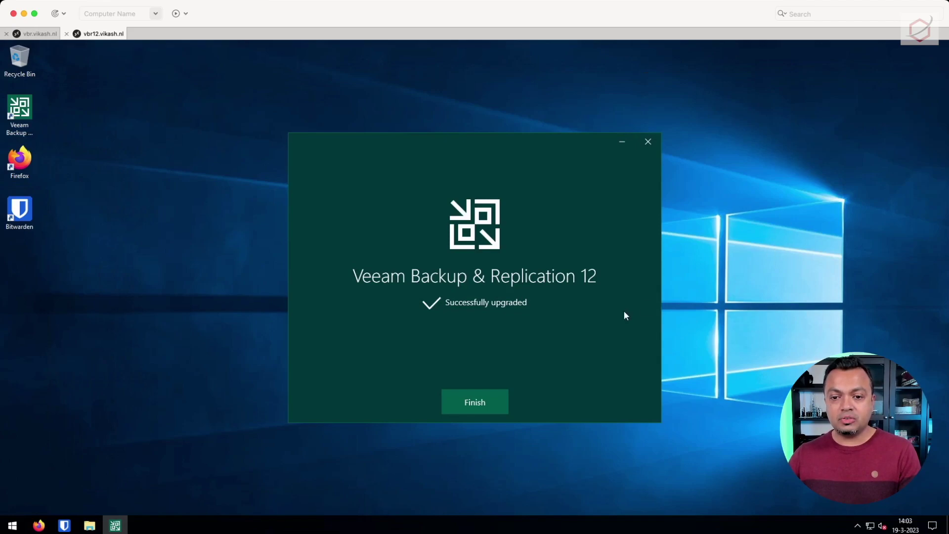
Finish the Veeam Backup & Replication 12 upgrade wizard and relaunch the backup console.
left_click(475, 402)
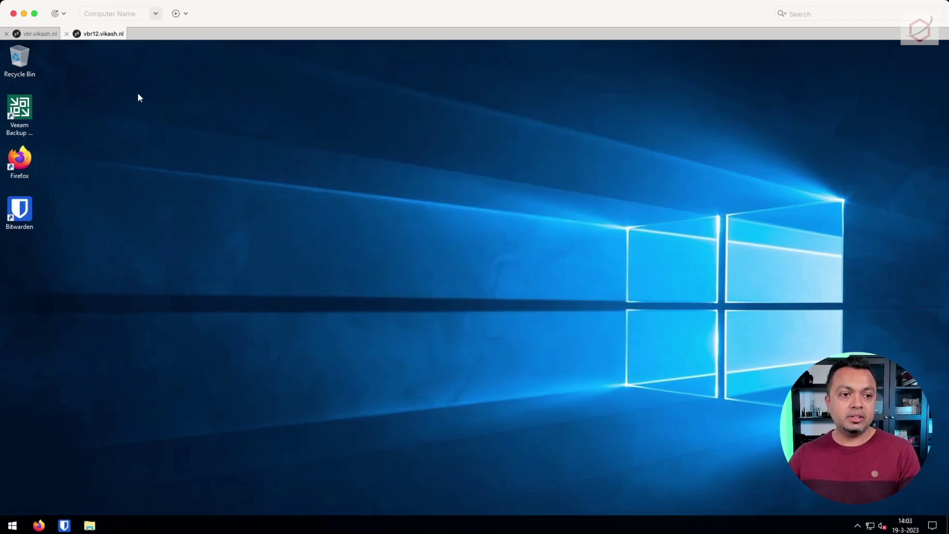
double_click(19, 108)
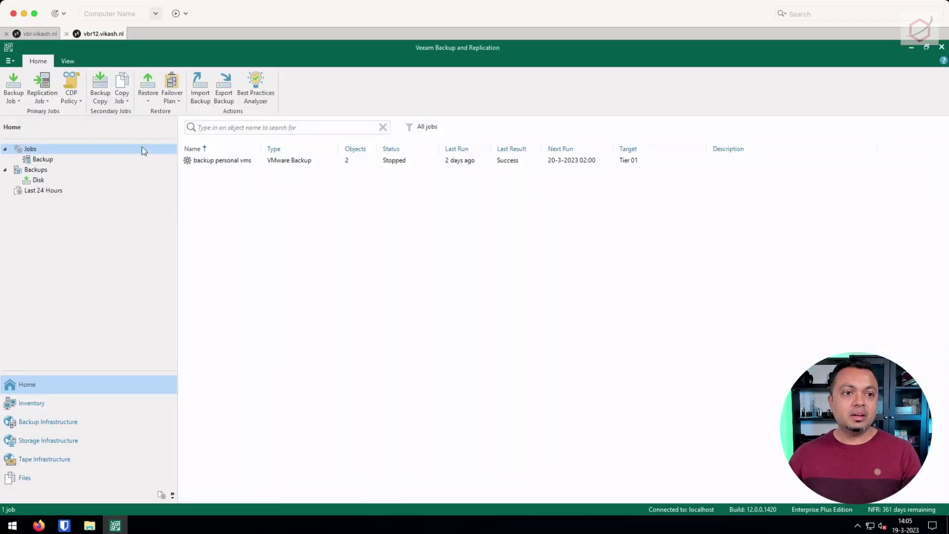
Check the "backup personal vms" job in the upgraded console and expand its disk backup to list the machines.
left_click(251, 161)
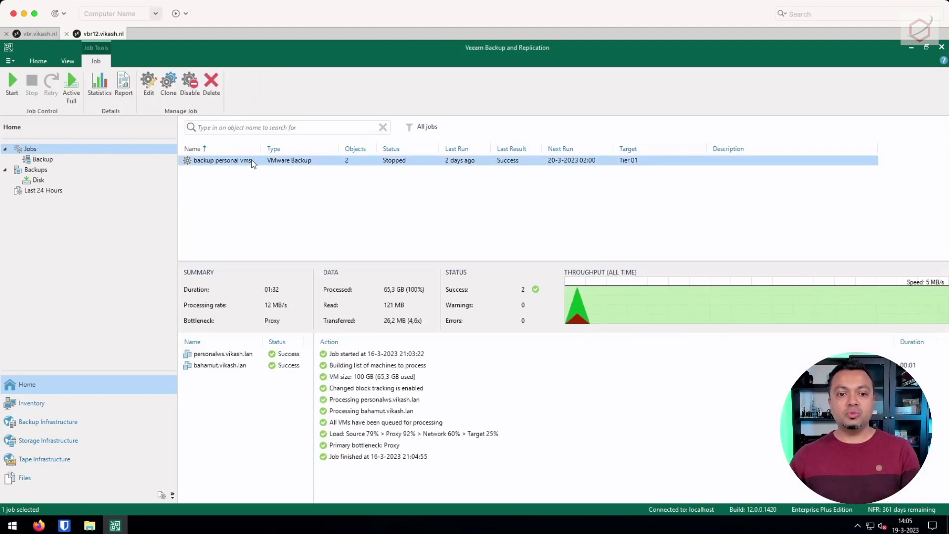
left_click(44, 181)
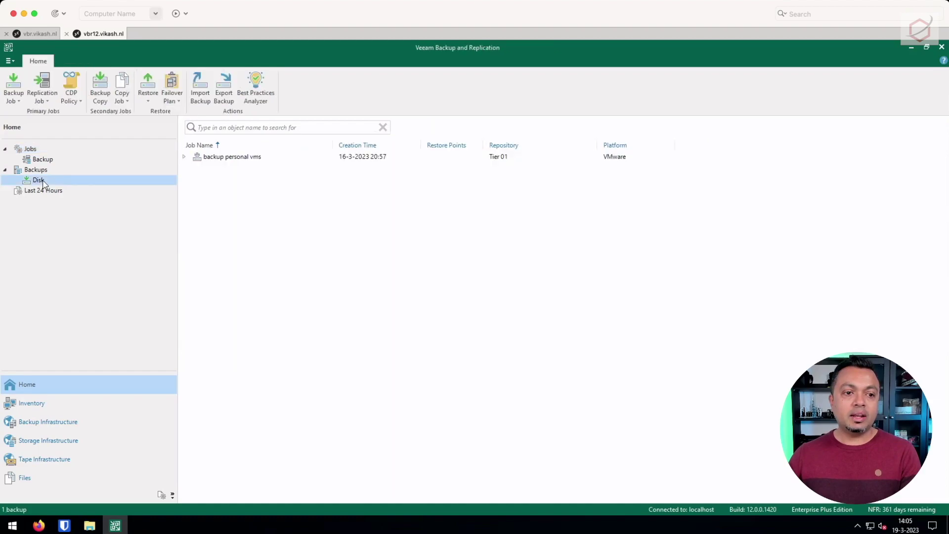
left_click(234, 162)
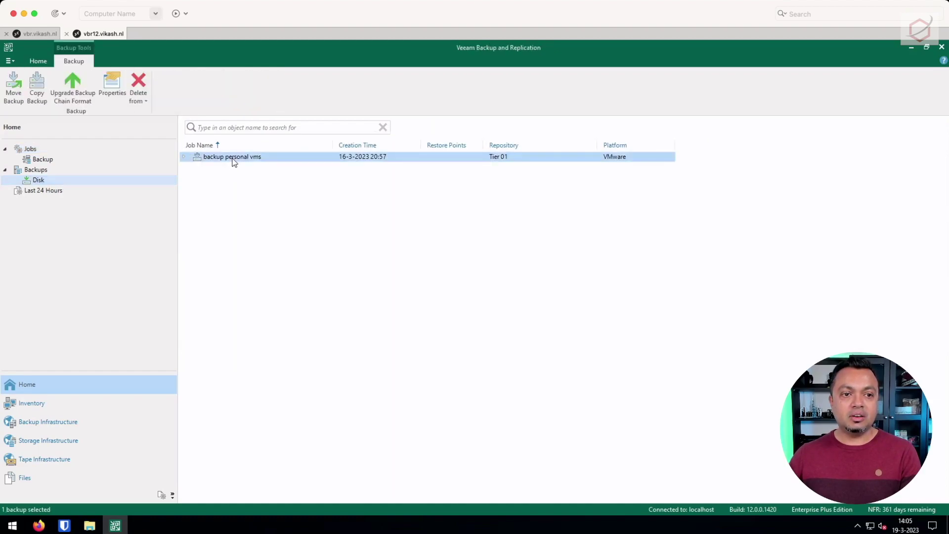
left_click(184, 158)
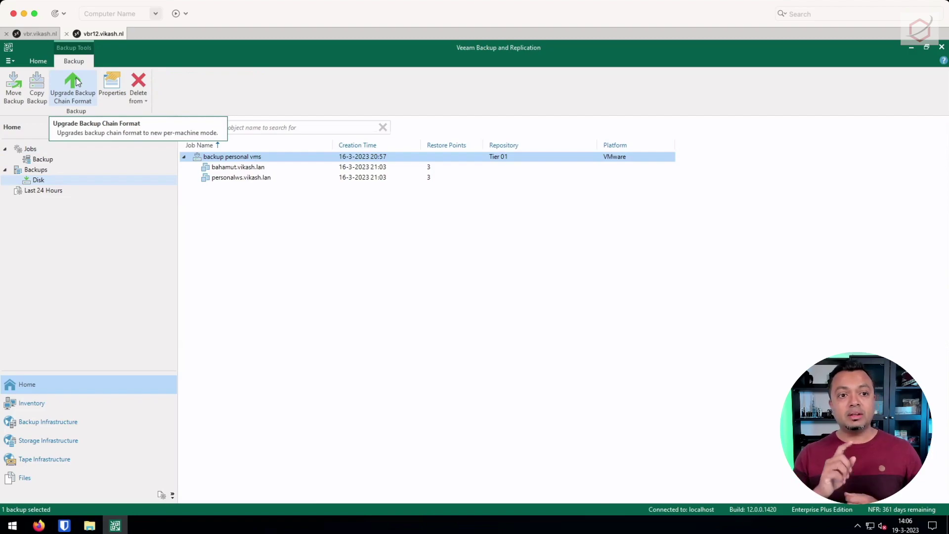
Inspect the "backup personal vms" folder in File Explorer again with the console out of the way, and return to Veeam.
left_click(90, 525)
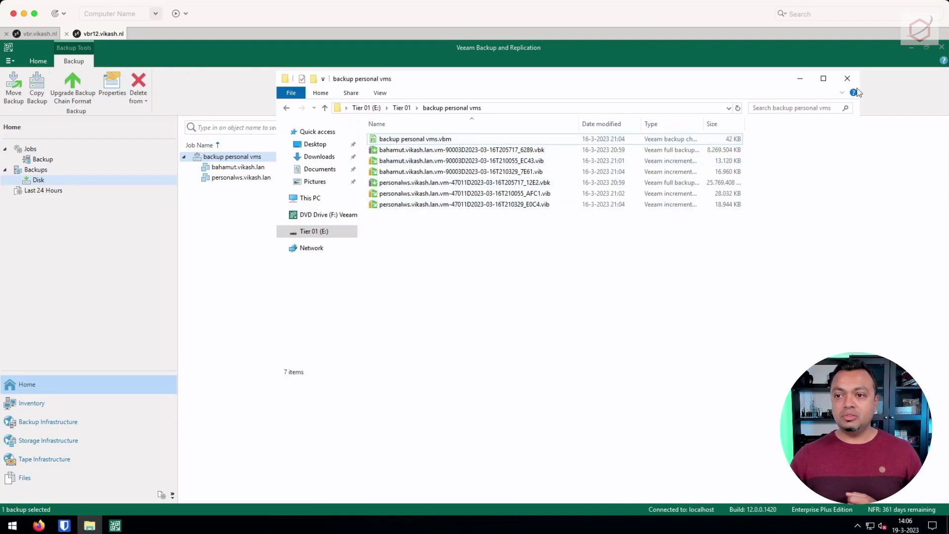
left_click(911, 47)
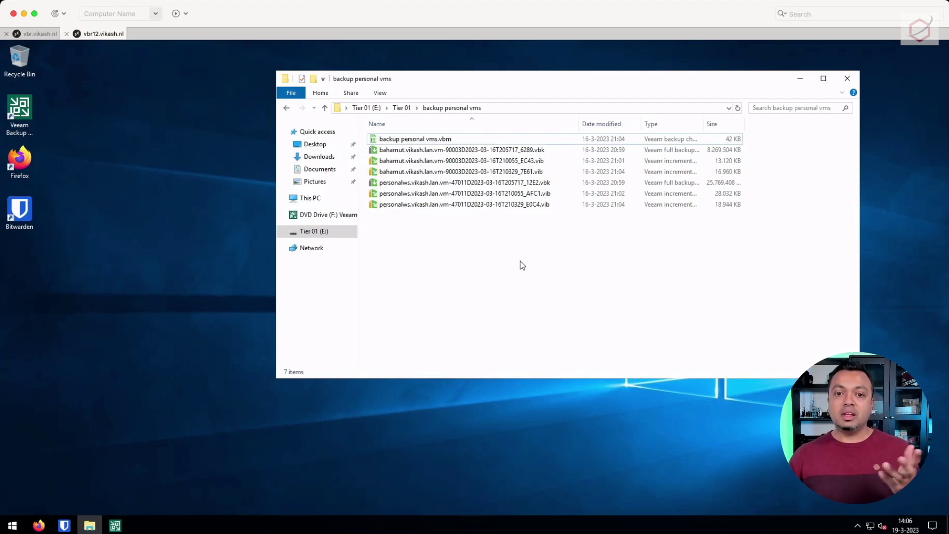
left_click(115, 526)
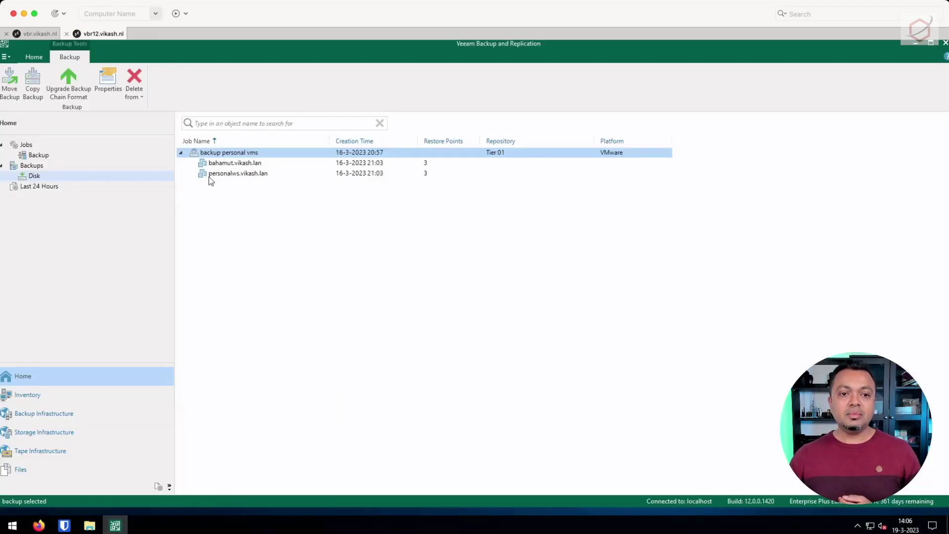
Arrange the narrowed Veeam console and the "backup personal vms" folder window side by side so both lists can be seen.
left_click(924, 45)
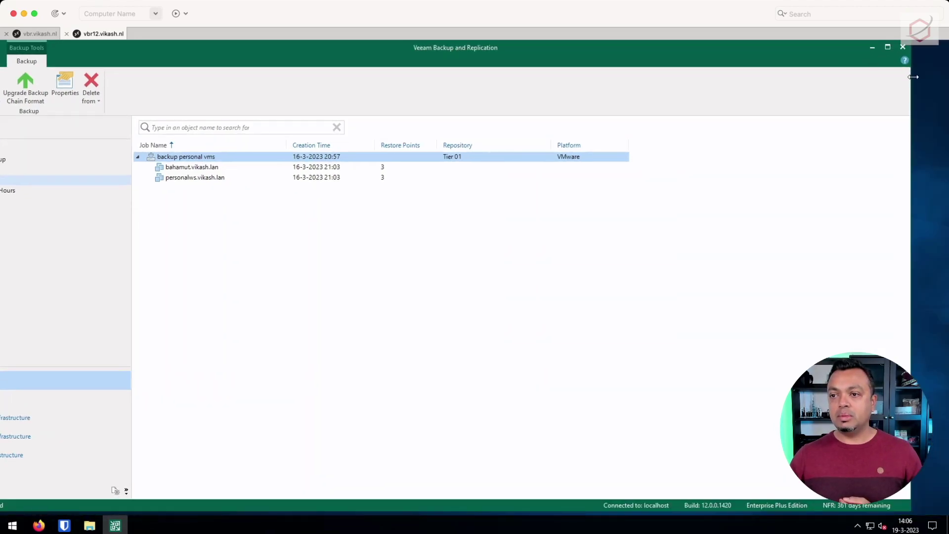
left_click_drag(913, 76, 617, 76)
left_click(779, 93)
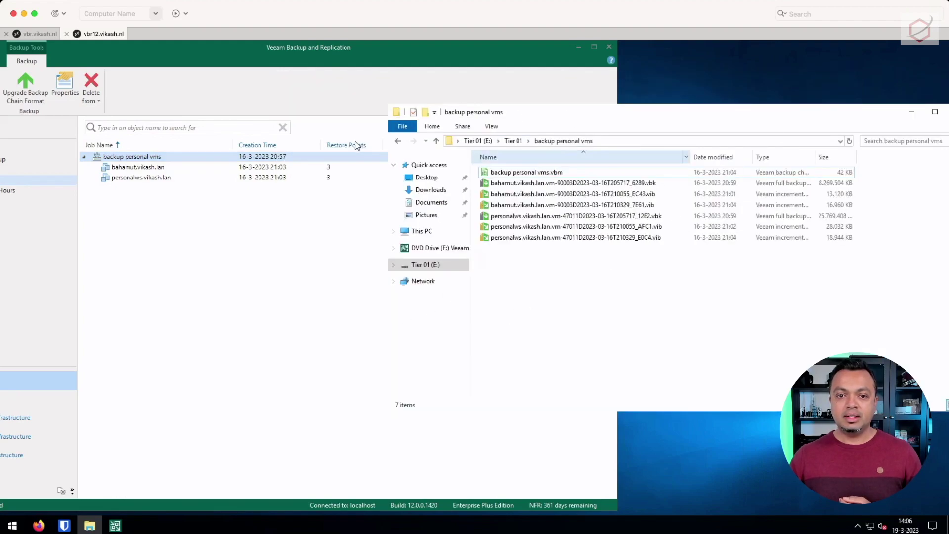
left_click_drag(388, 147, 571, 147)
left_click_drag(706, 111, 773, 112)
left_click(485, 46)
left_click_drag(485, 46, 550, 45)
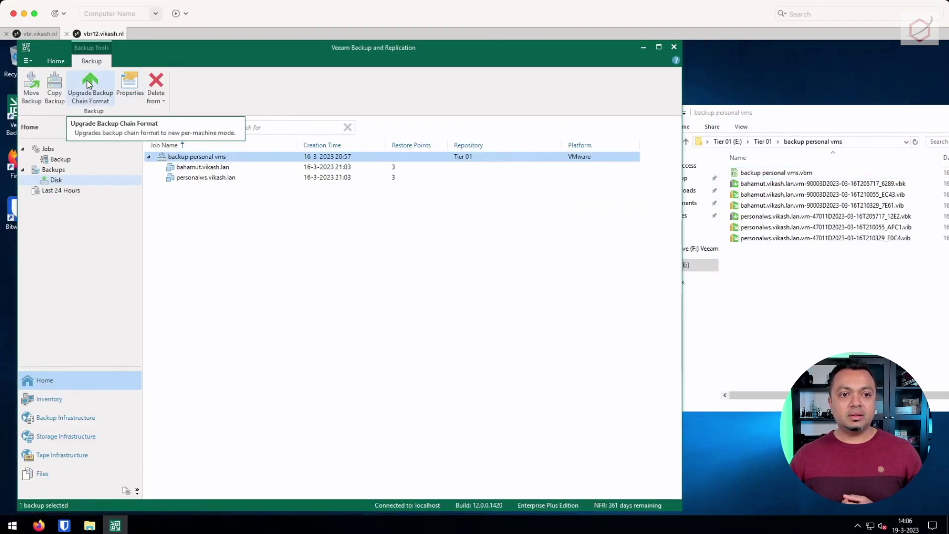
Upgrade the backup chain format of the "backup personal vms" disk backup, review the upgrade details and close the progress window.
left_click(89, 84)
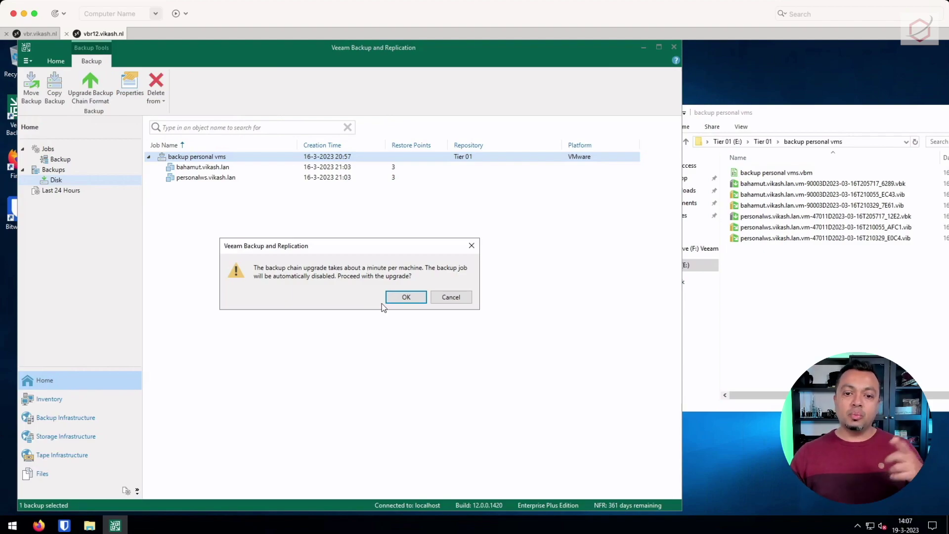
left_click(407, 297)
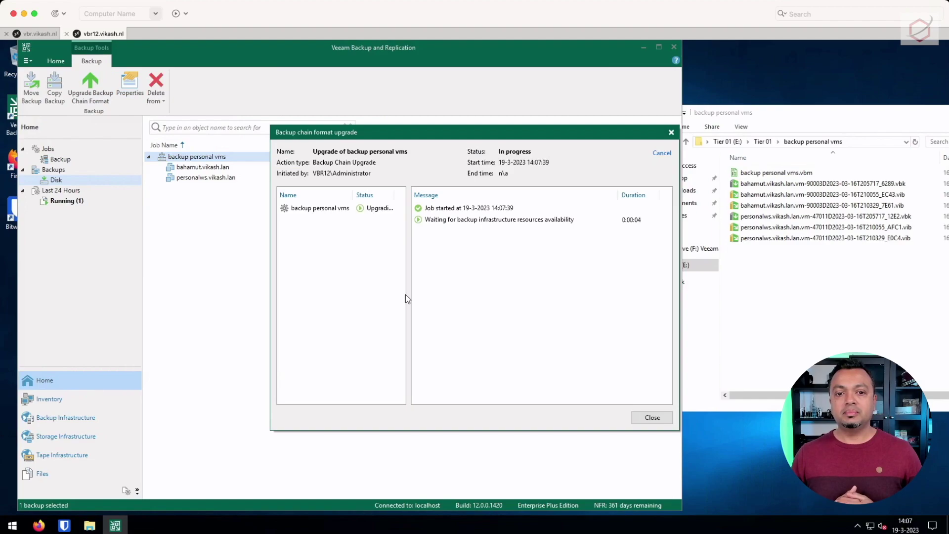
left_click(322, 209)
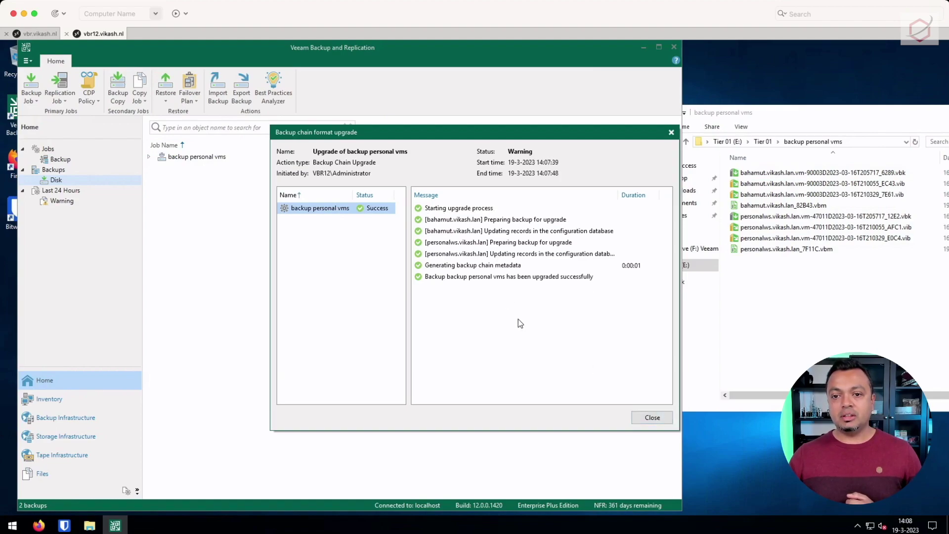
left_click(653, 419)
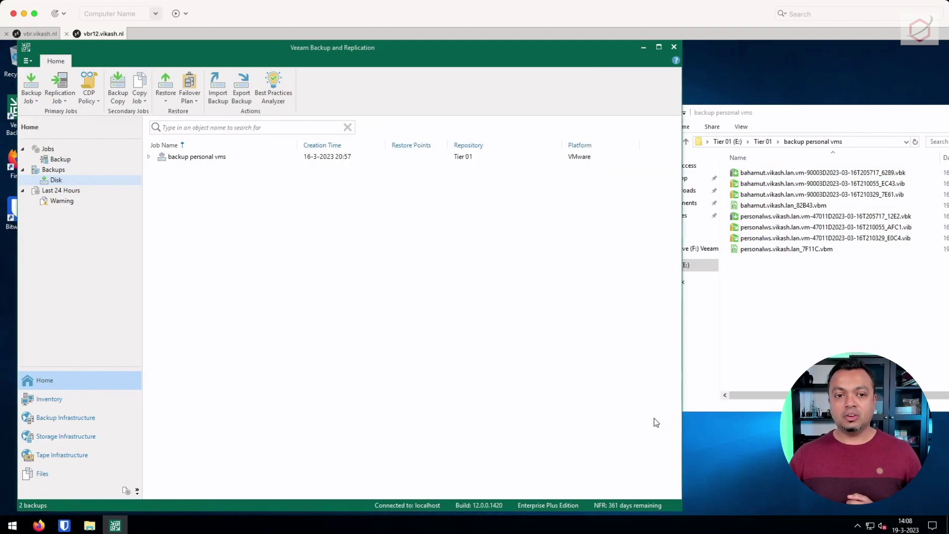
Re-enable the disabled "backup personal vms" backup job.
left_click(208, 157)
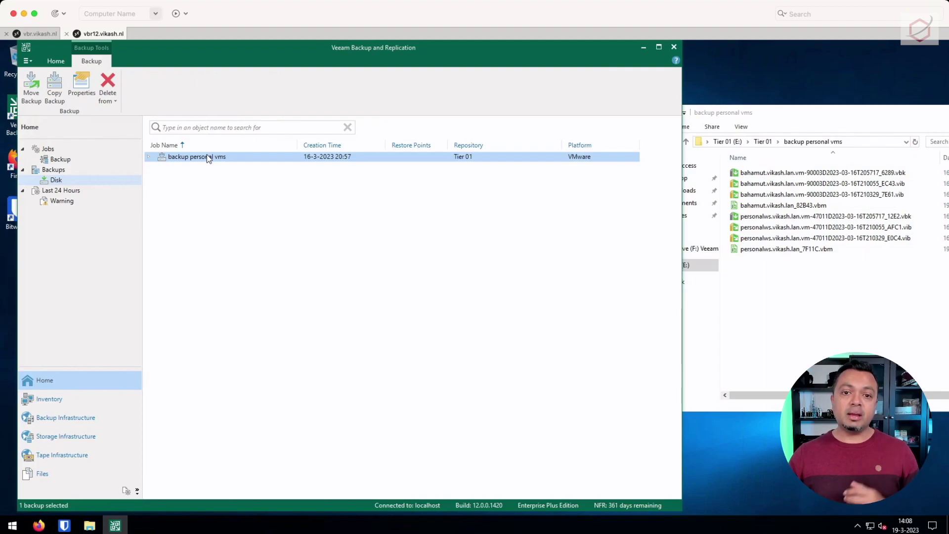
left_click(78, 158)
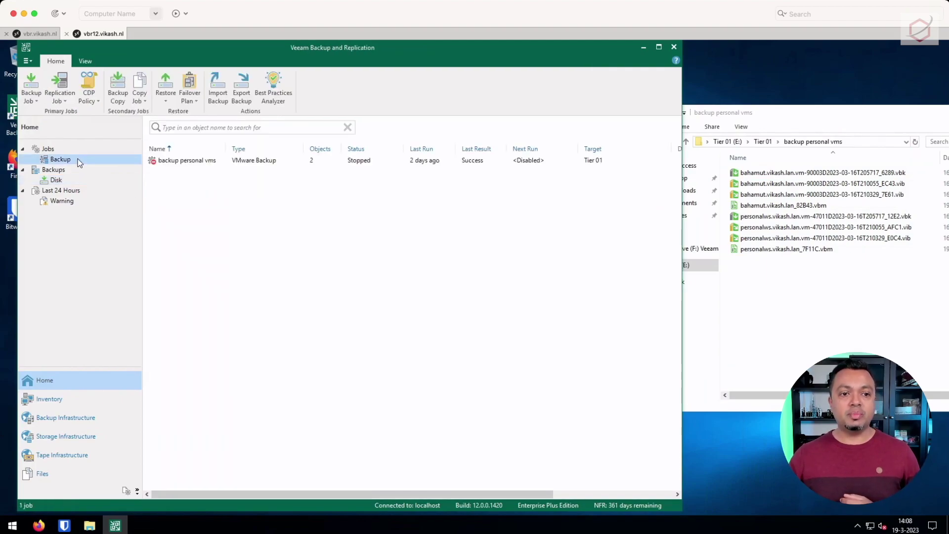
left_click(194, 161)
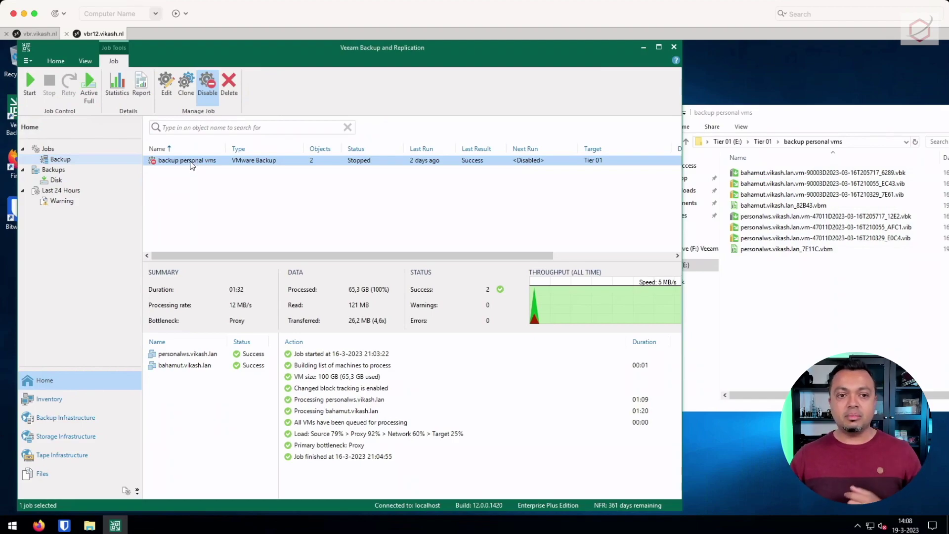
right_click(197, 165)
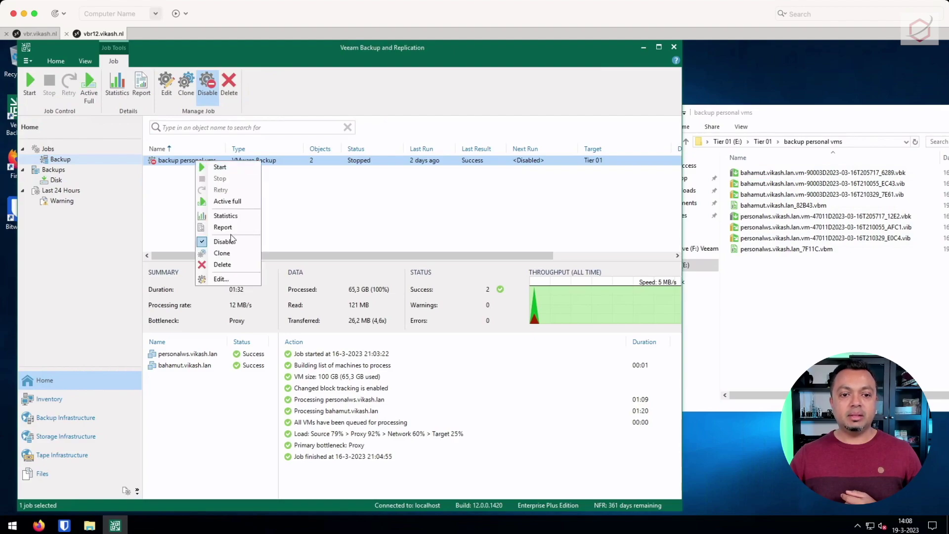
left_click(229, 241)
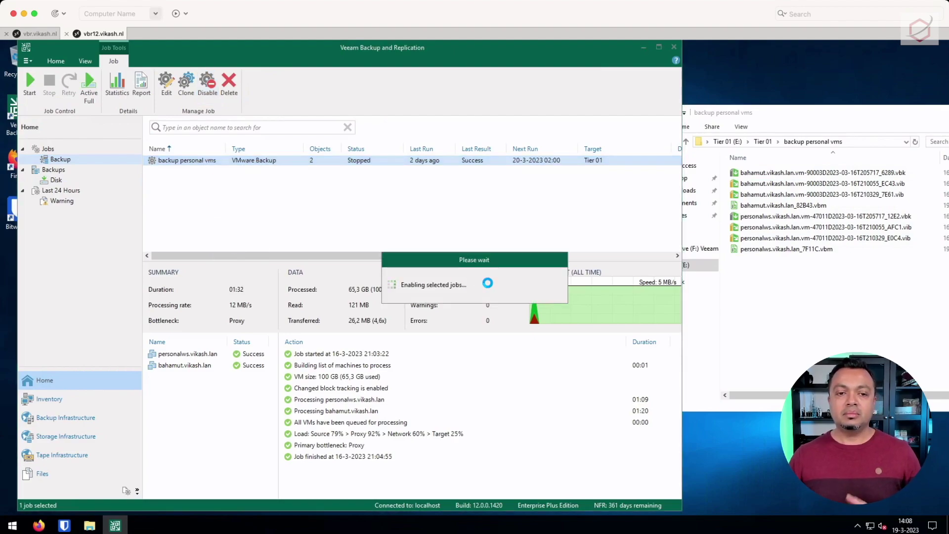